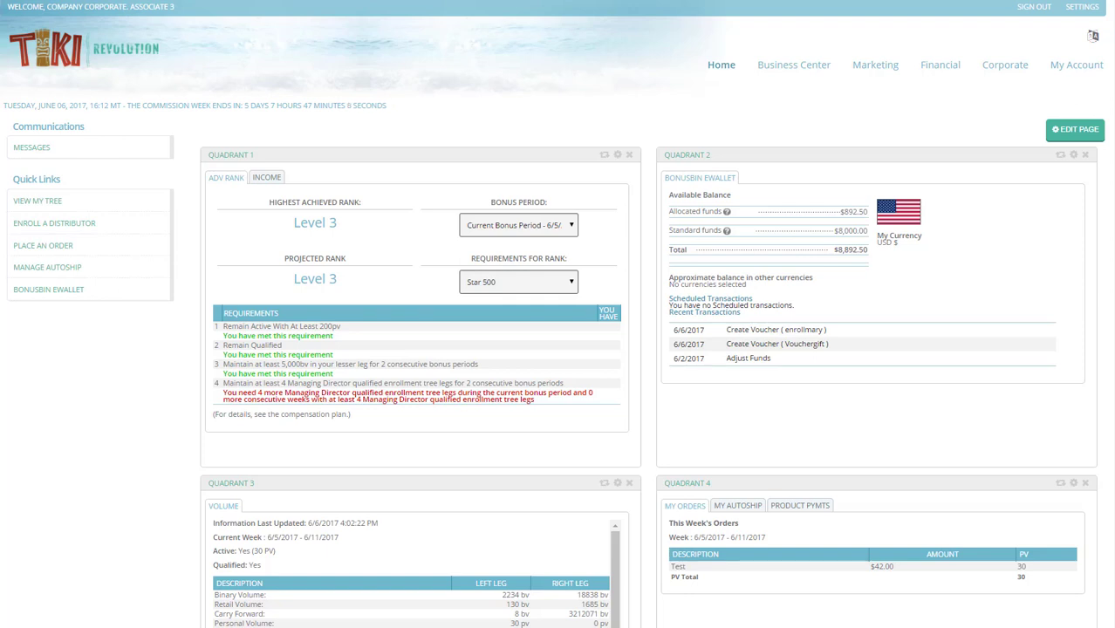
- Open Place an Order from the Quick Links sidebar to show the supplements catalog
left_click(46, 253)
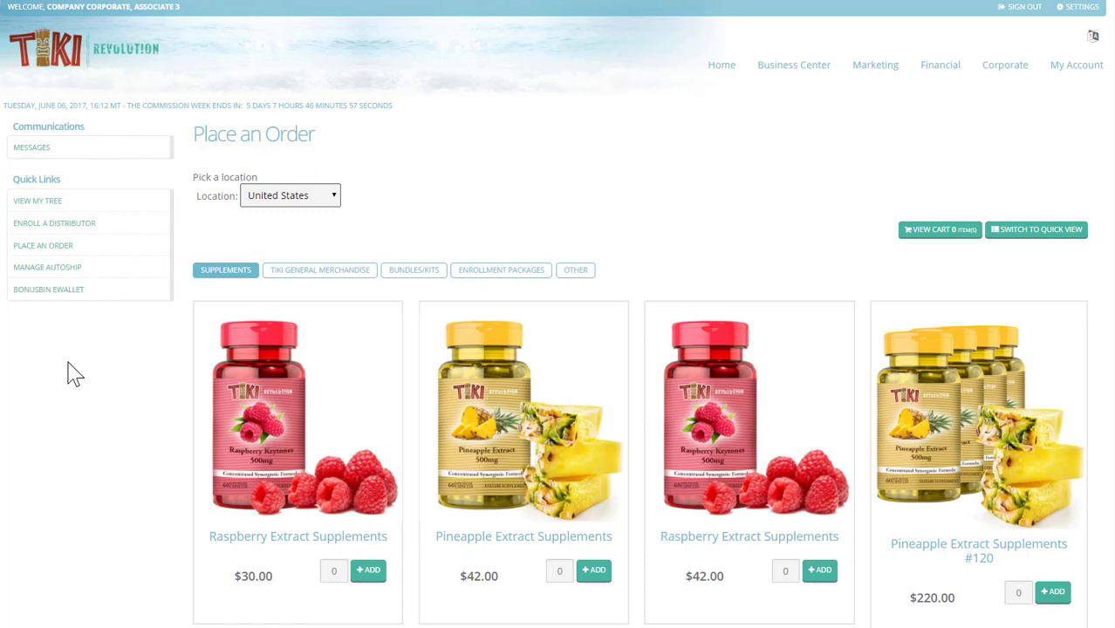
- Preview Raspberry Extract Supplements, then add one ($30.00) to the cart
scroll(74, 374, "down", 1)
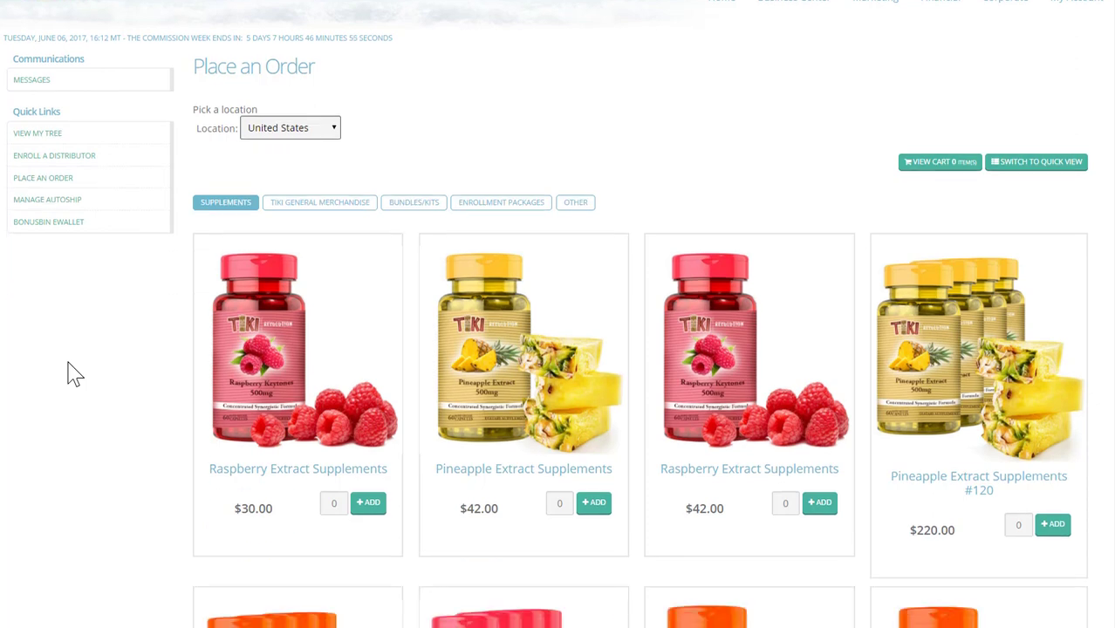
mouse_move(253, 350)
left_click(254, 350)
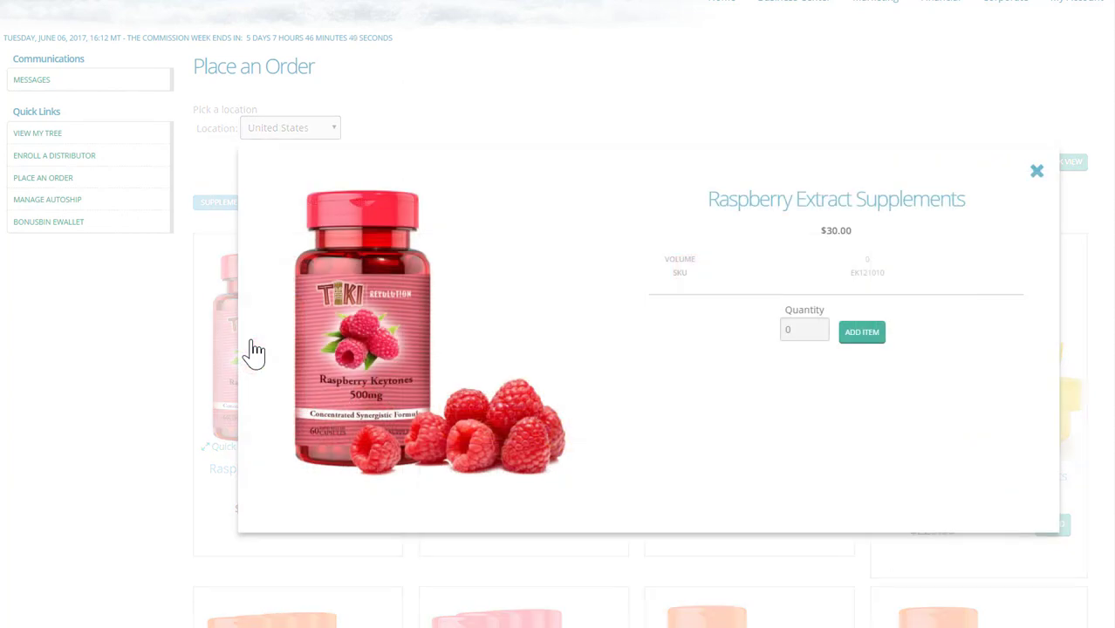
left_click(1035, 173)
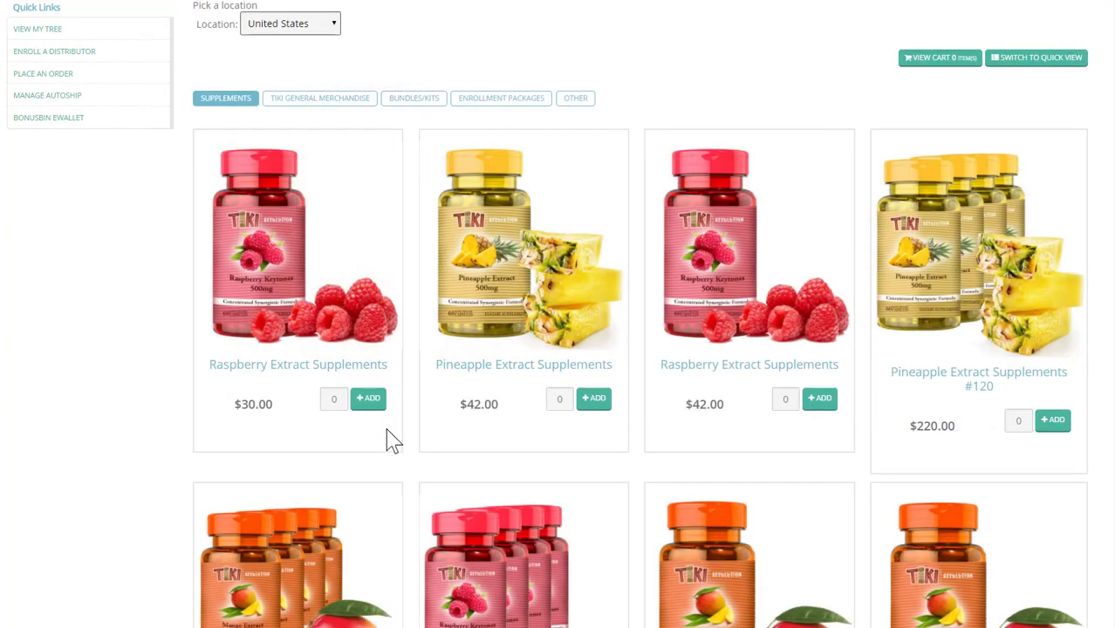
left_click(335, 399)
left_click(363, 404)
- Browse the Tiki General Merchandise and Bundles/Kits product categories
scroll(213, 410, "up", 2)
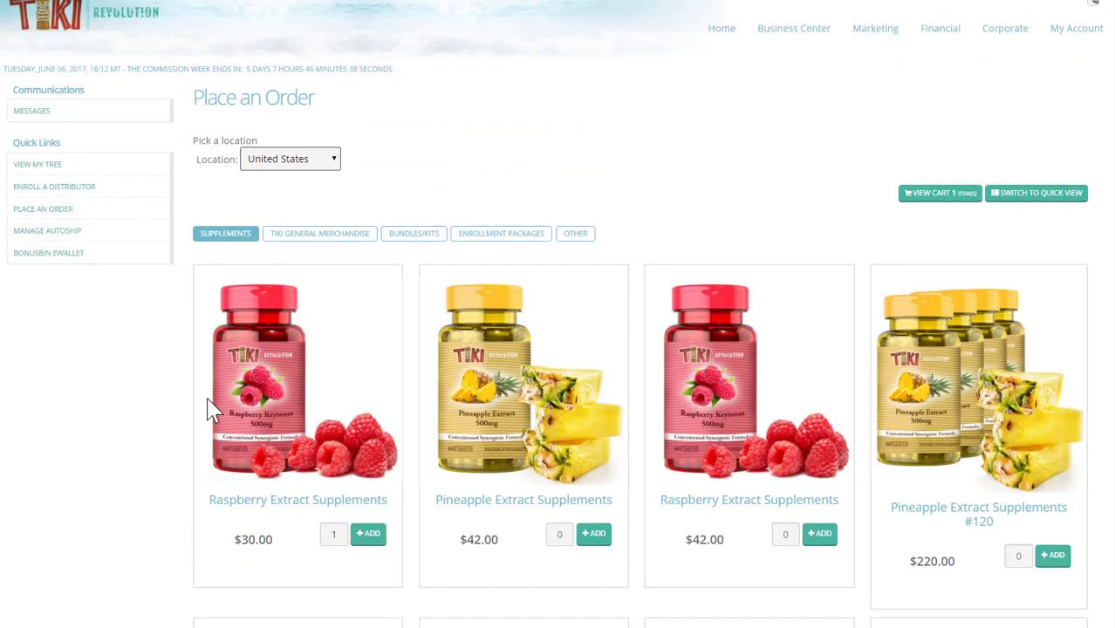
left_click(299, 239)
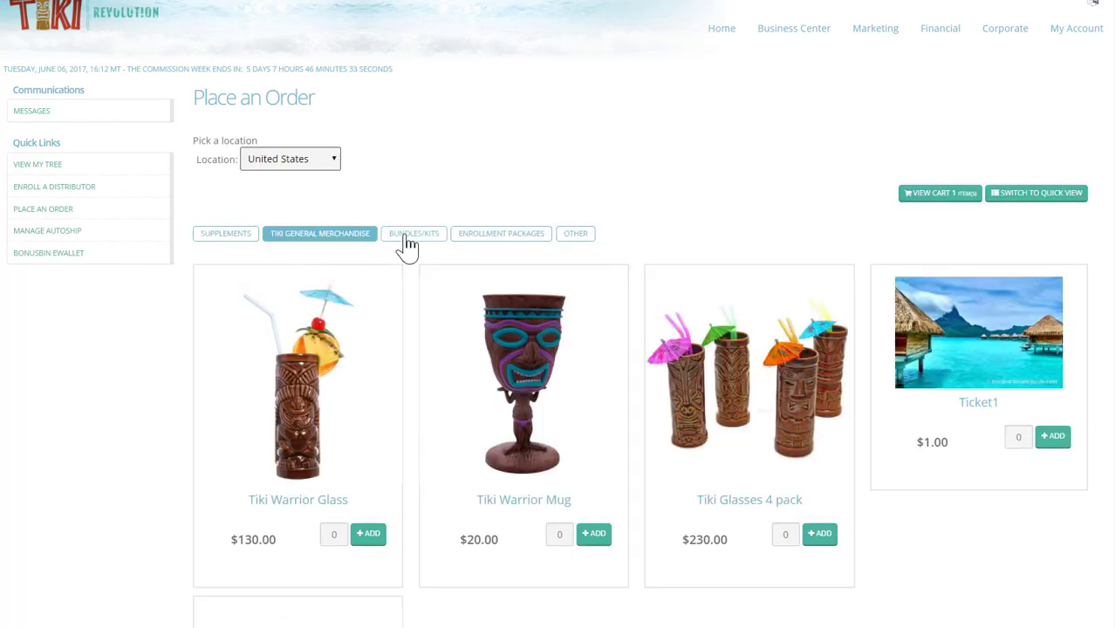
left_click(408, 241)
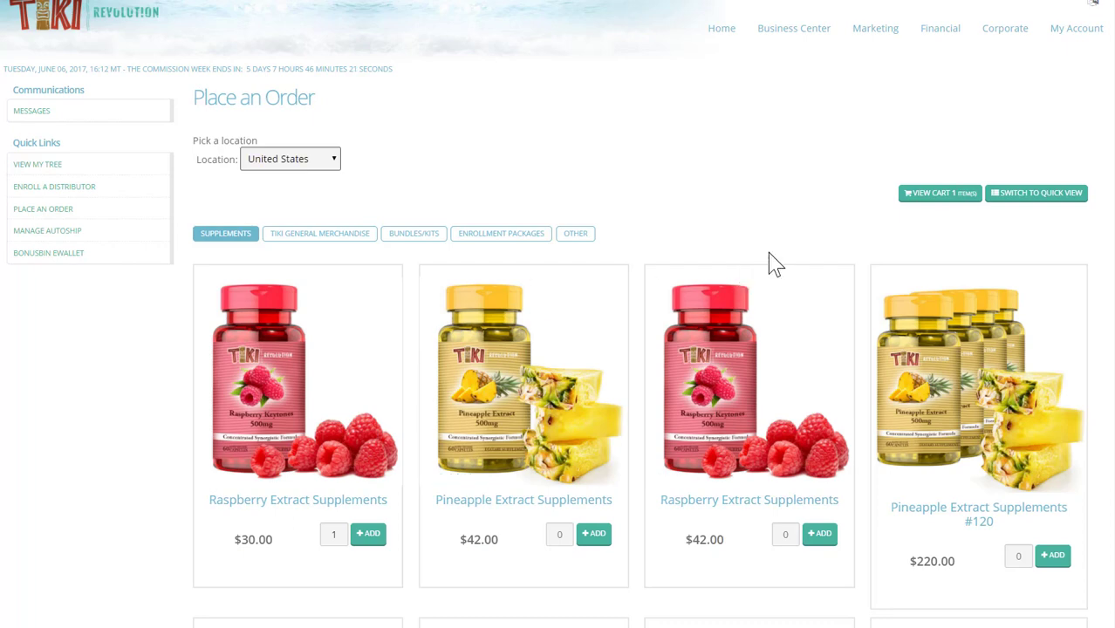
left_click(1000, 197)
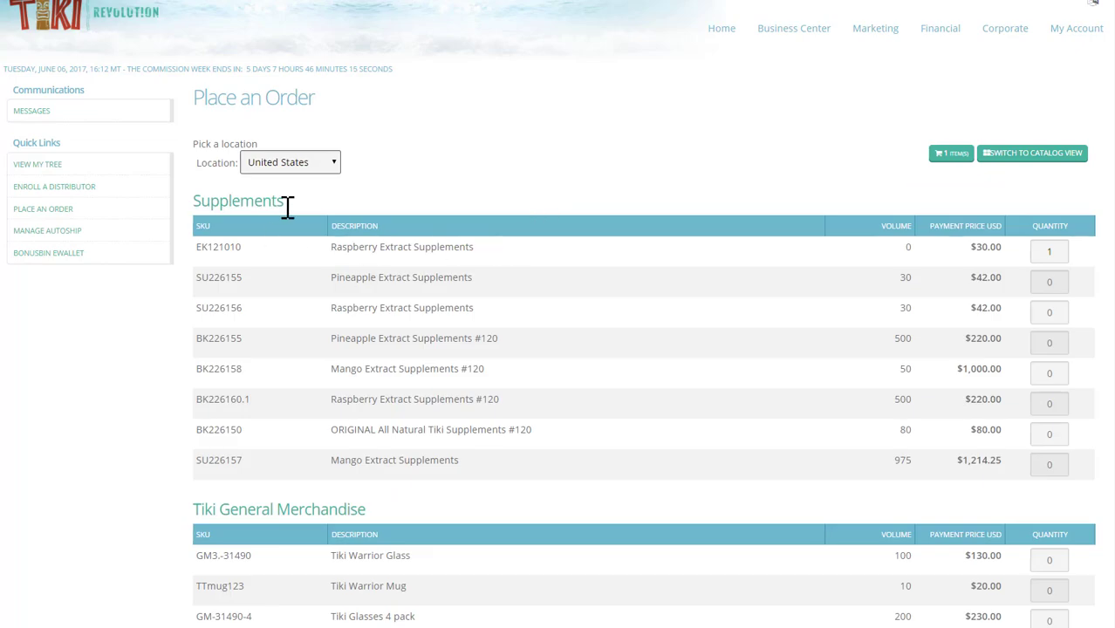
scroll(314, 468, "down", 5)
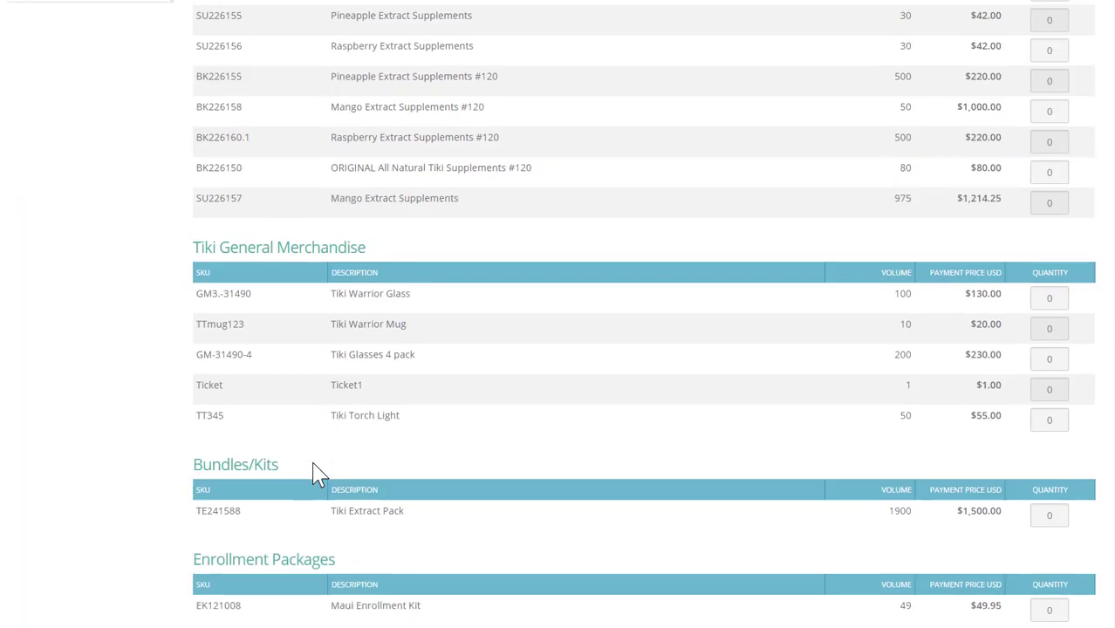
scroll(318, 474, "up", 5)
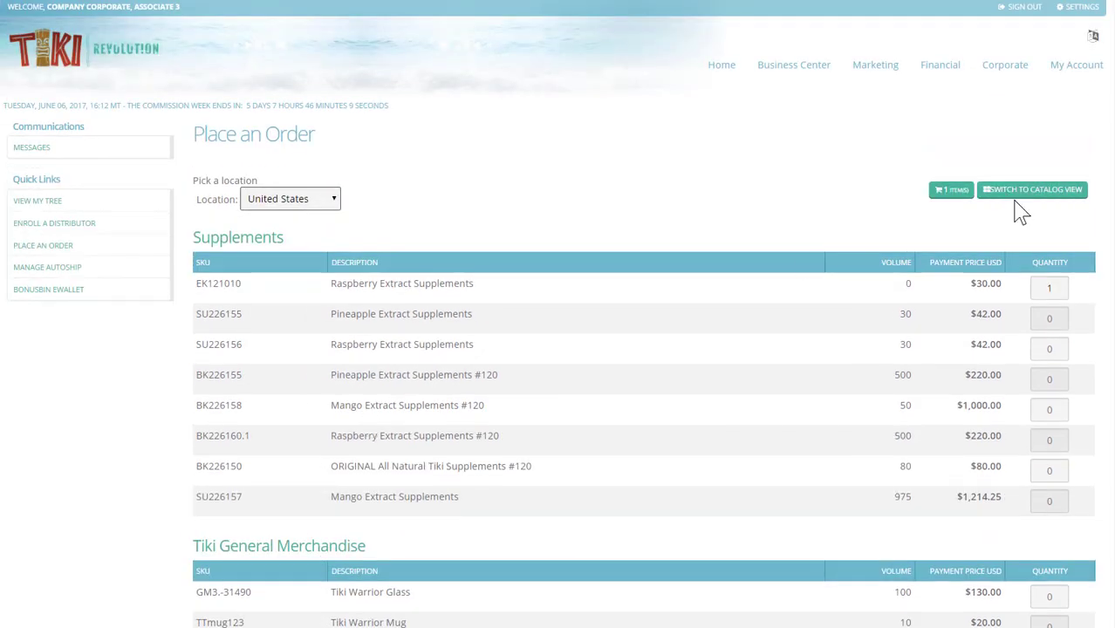
left_click(1008, 201)
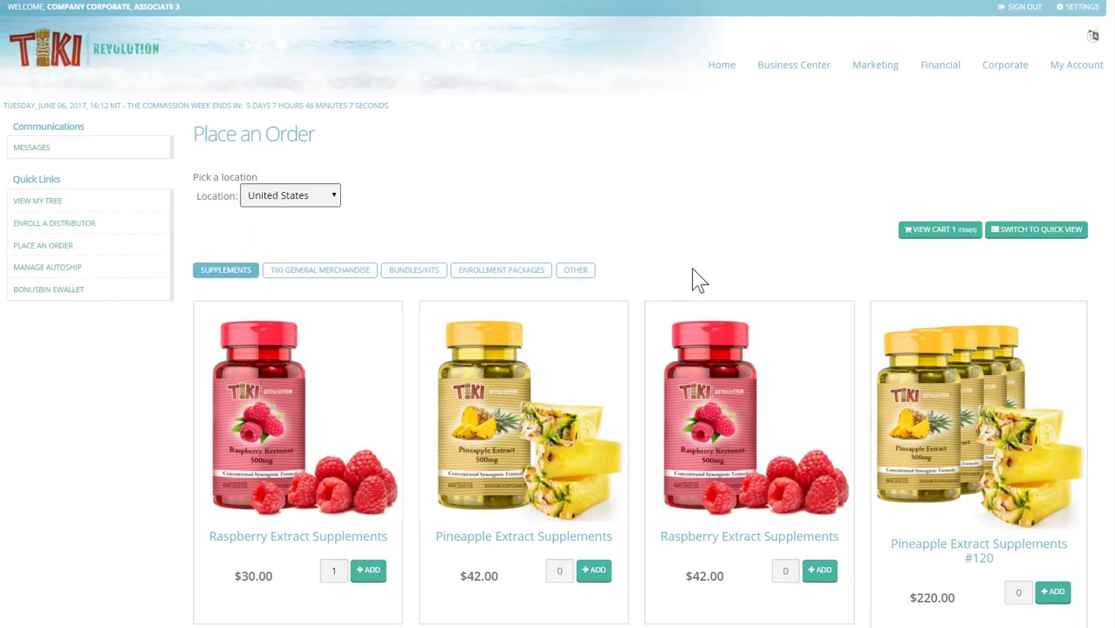
scroll(695, 279, "down", 1)
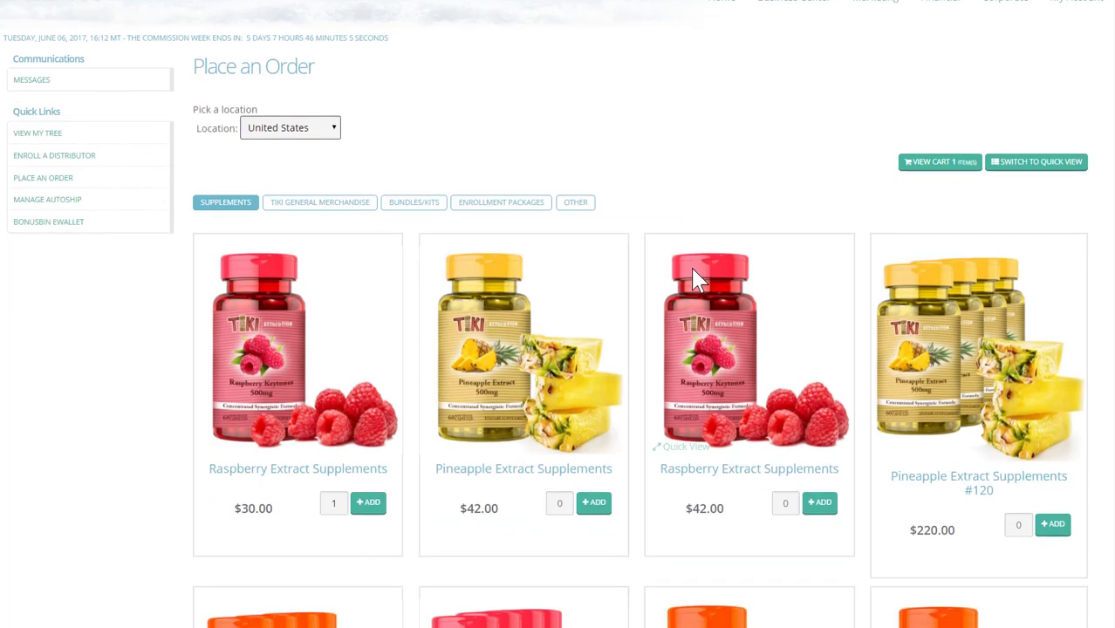
scroll(696, 277, "down", 4)
scroll(692, 282, "up", 5)
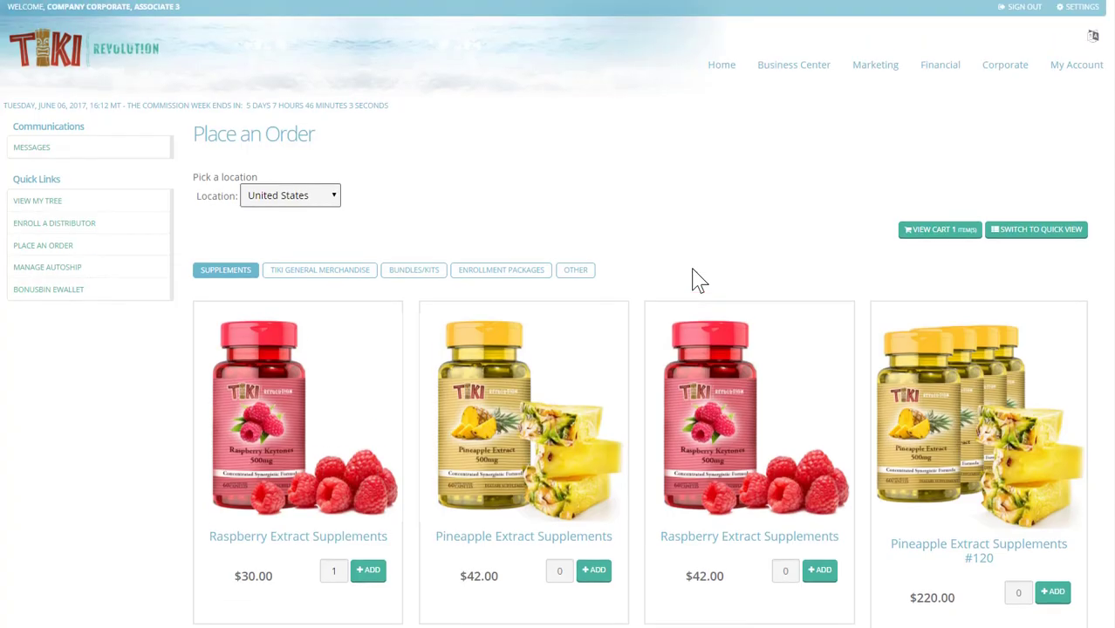
- Update the cart's Raspberry Extract quantity to 2, totalling $60.00, and proceed to checkout
left_click(919, 234)
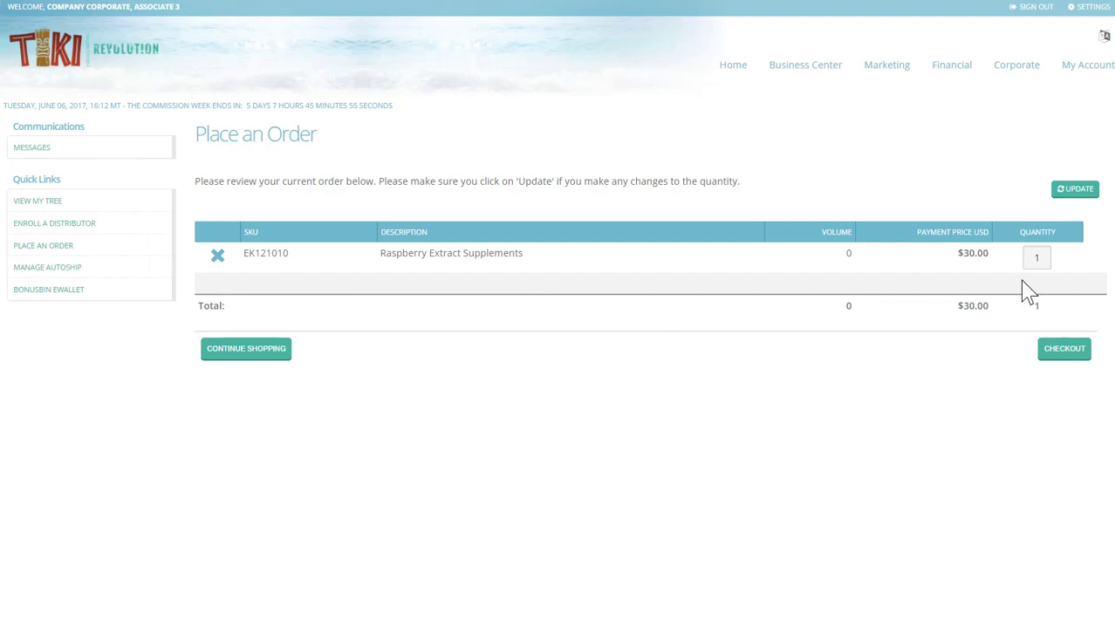
double_click(1035, 258)
left_click(1074, 191)
left_click(1058, 353)
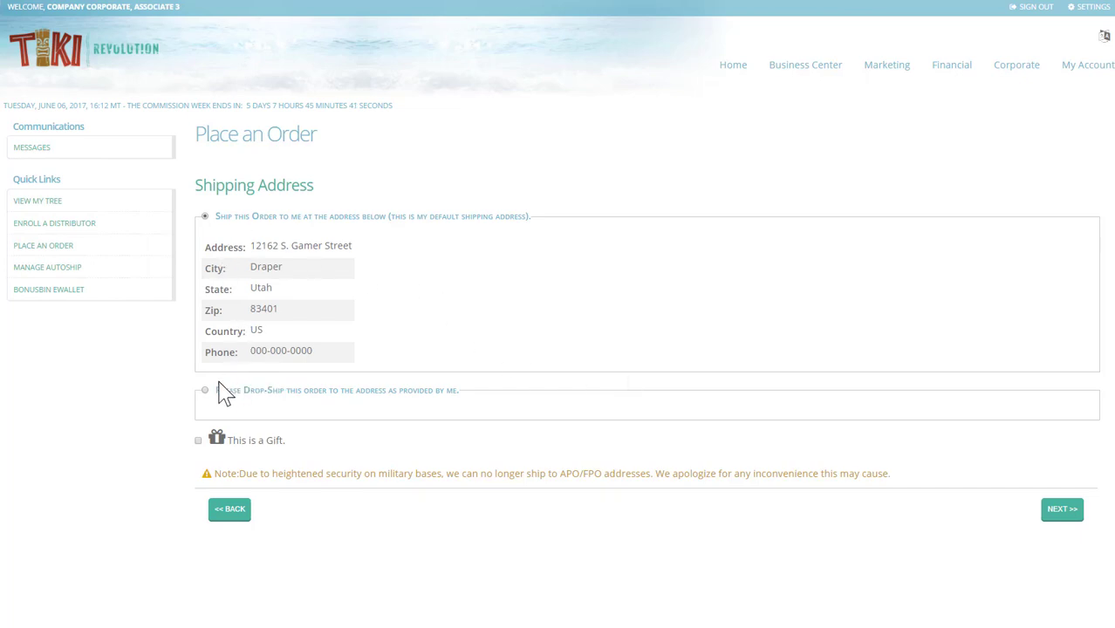
- Ship to the default address with USPS ($10.00), bringing the total to $70.00
left_click(1050, 515)
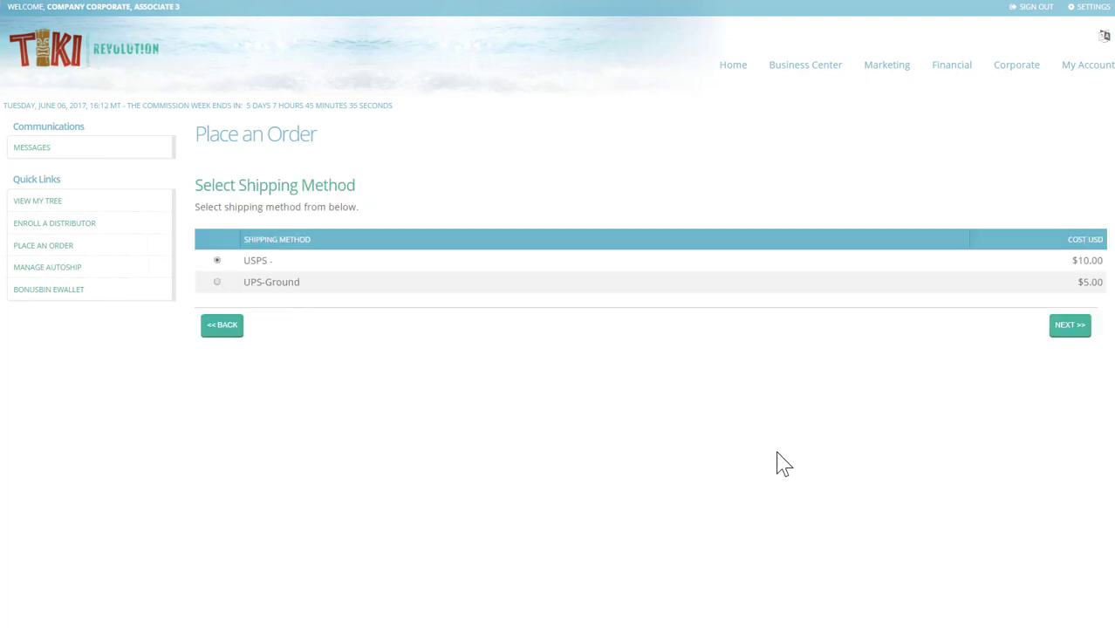
left_click(1072, 331)
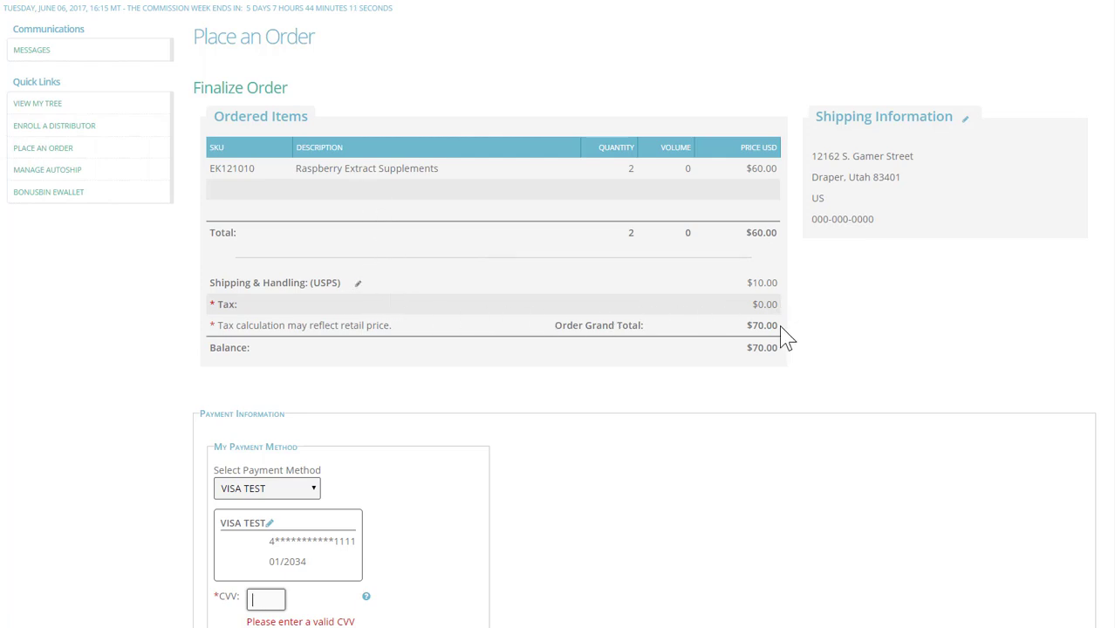
- Keep the saved VISA TEST card as the payment method and enter its CVV
left_click_drag(746, 349, 784, 349)
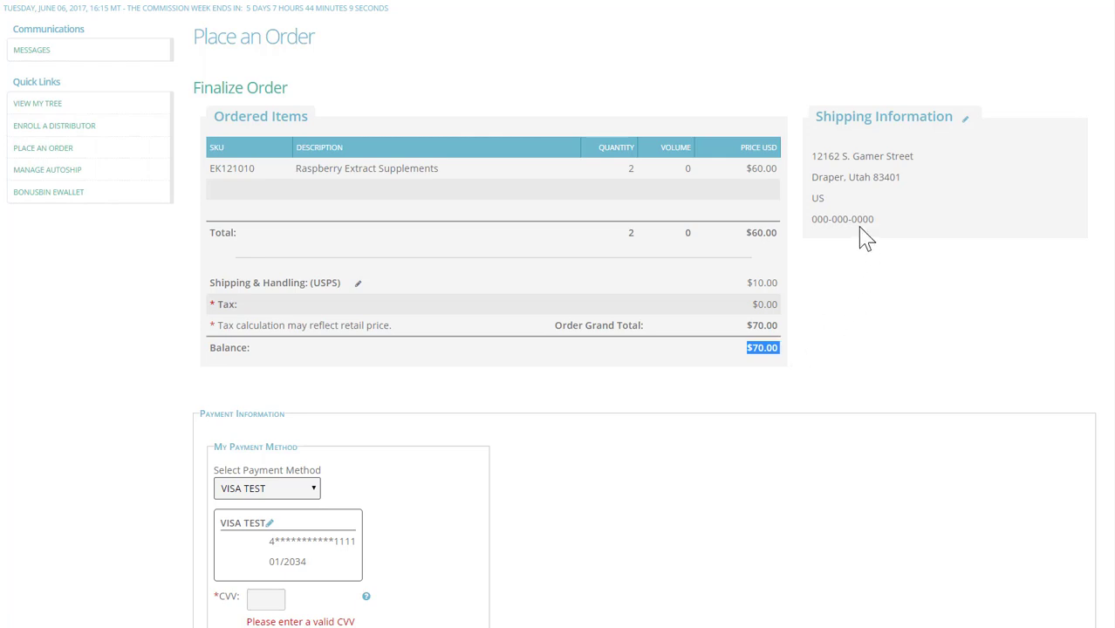
scroll(495, 427, "down", 3)
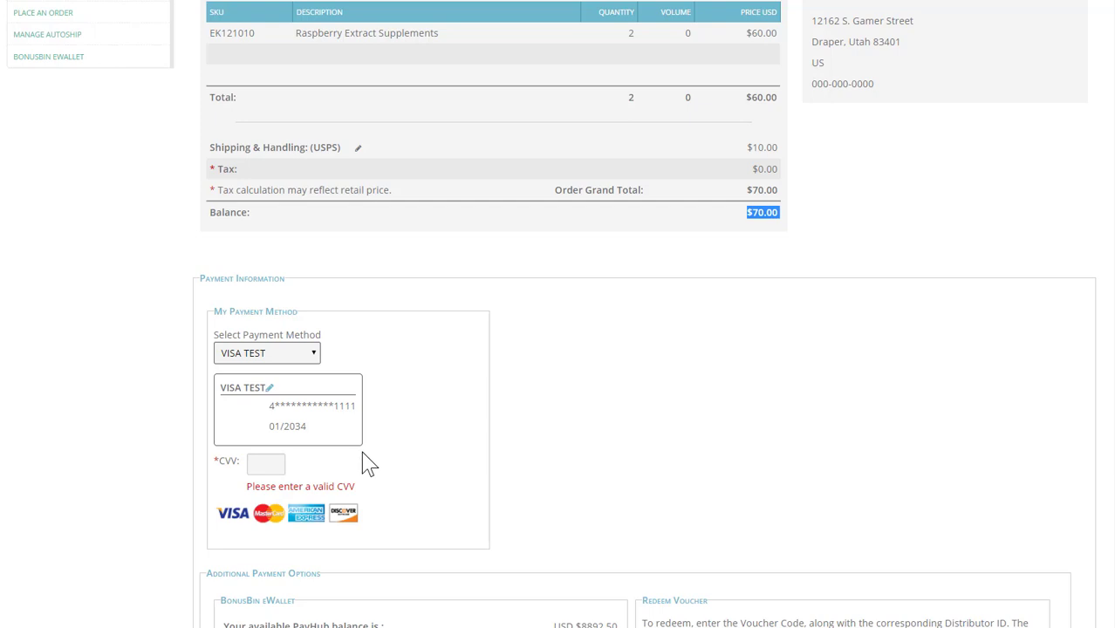
left_click(271, 355)
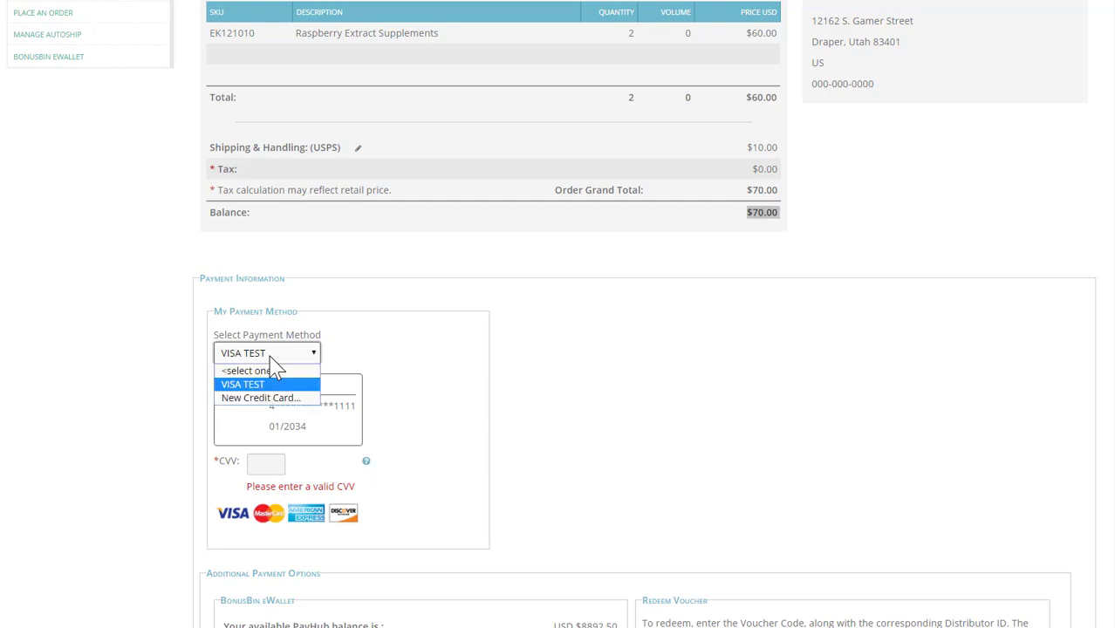
left_click(348, 350)
left_click(259, 464)
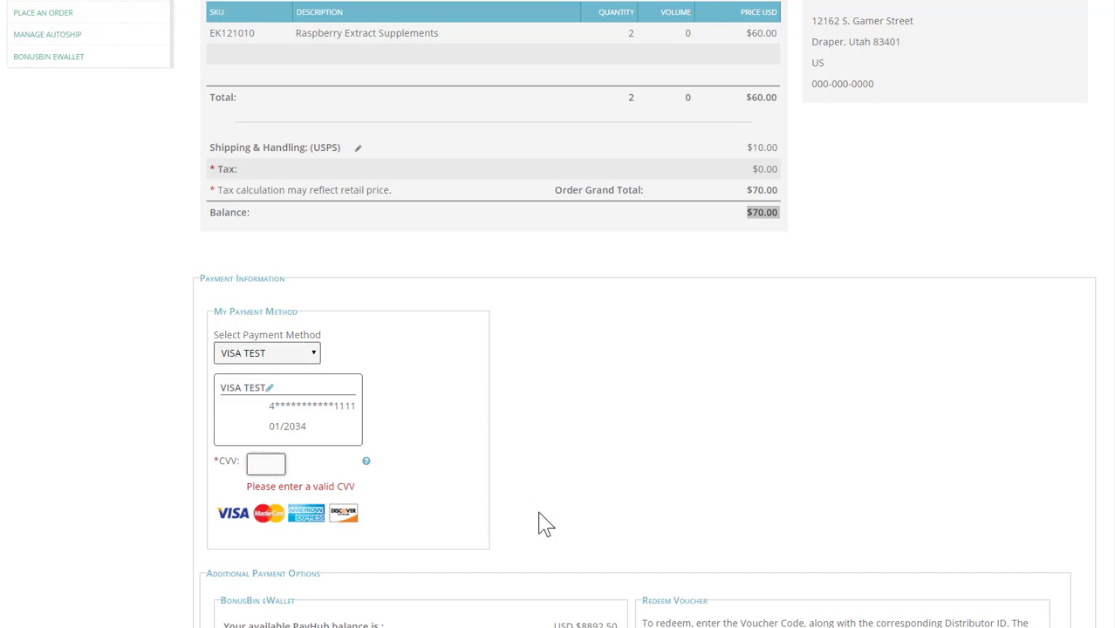
scroll(545, 524, "down", 3)
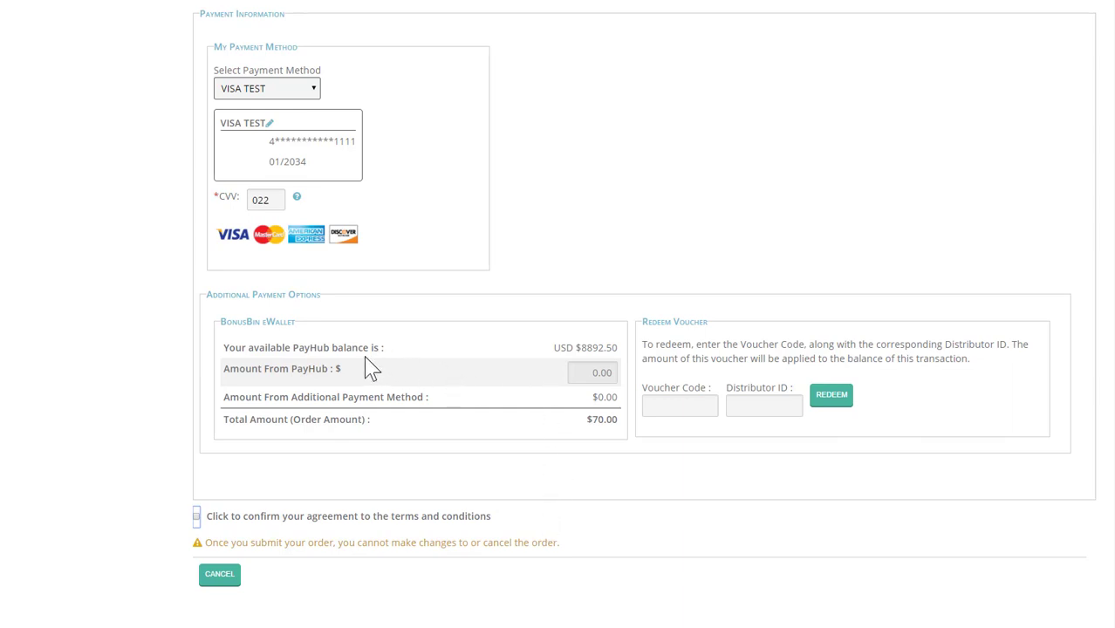
- Set Amount From PayHub to 70, accept the terms and conditions, and submit the order
left_click_drag(580, 347, 622, 348)
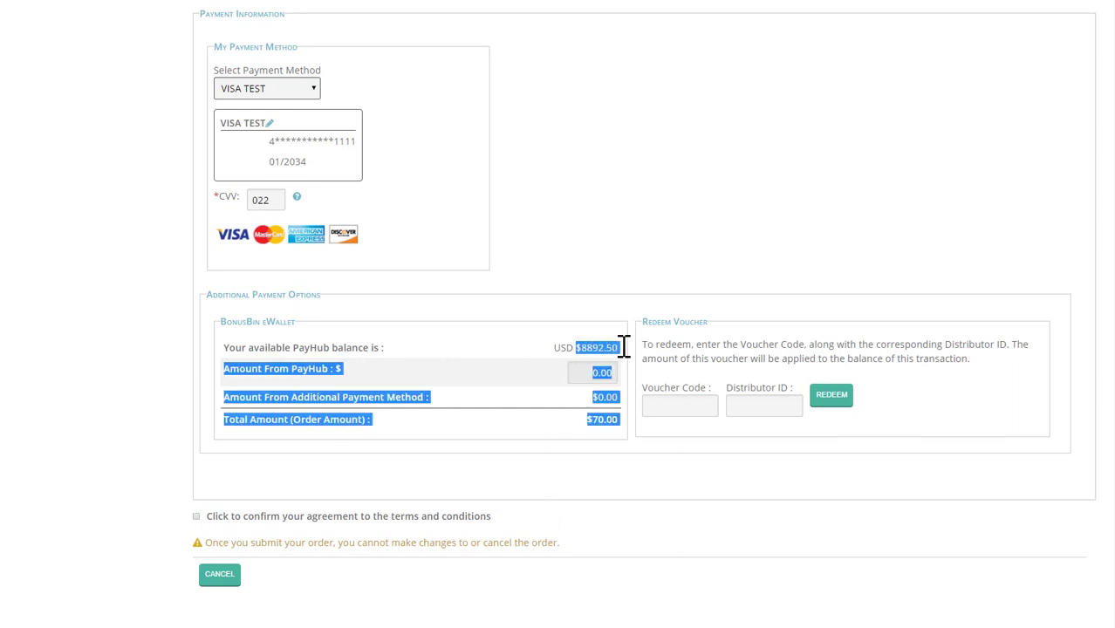
left_click(588, 375)
left_click_drag(586, 418, 617, 419)
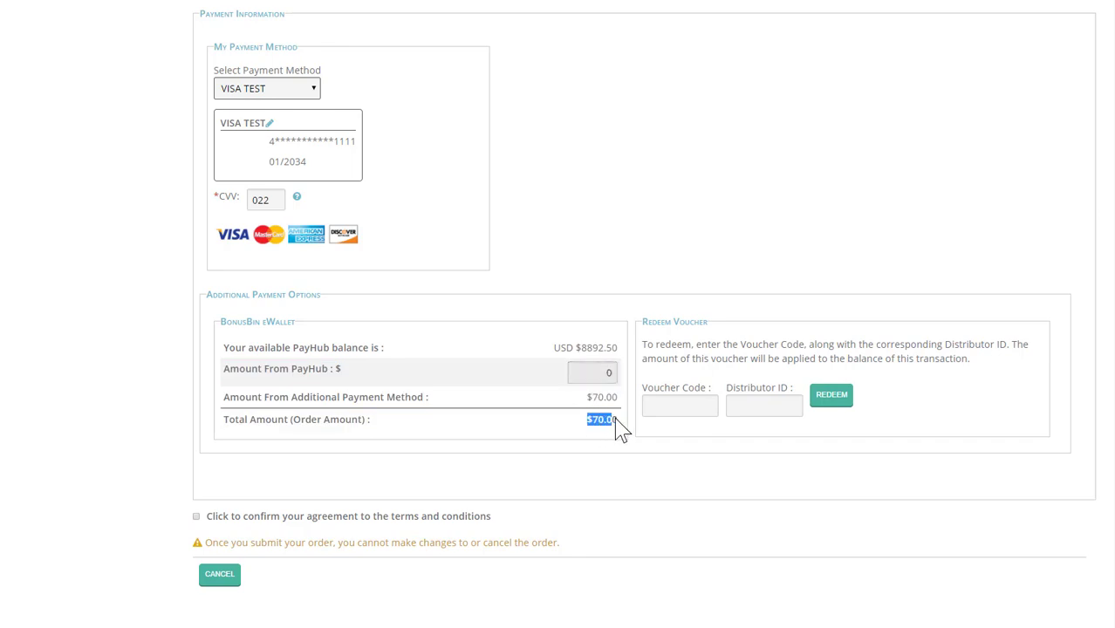
left_click(587, 373)
left_click_drag(587, 374, 635, 376)
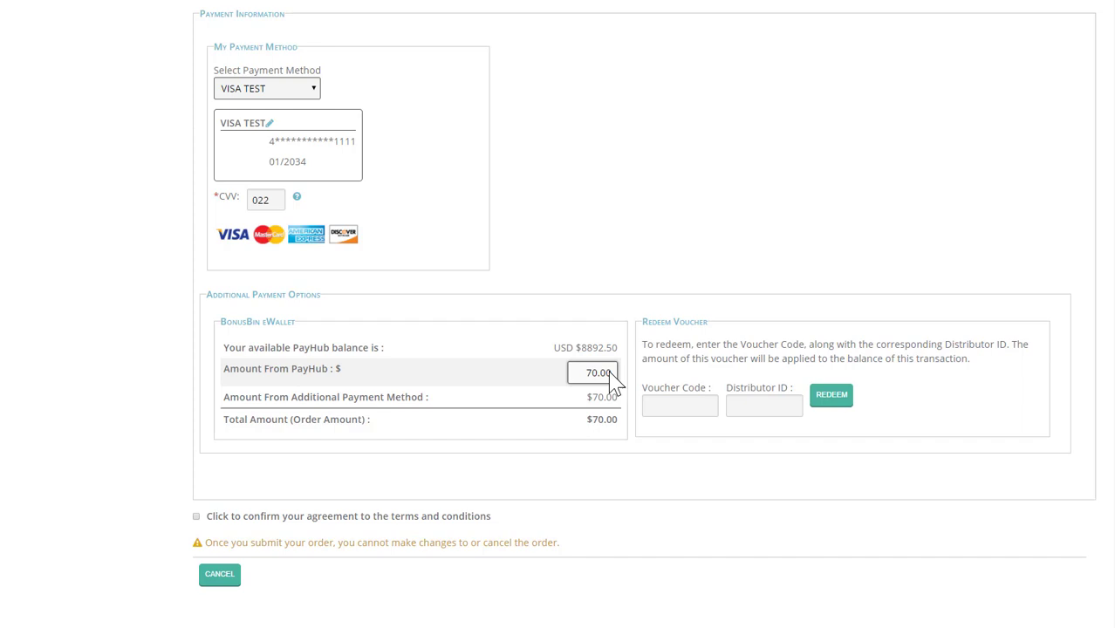
left_click(505, 435)
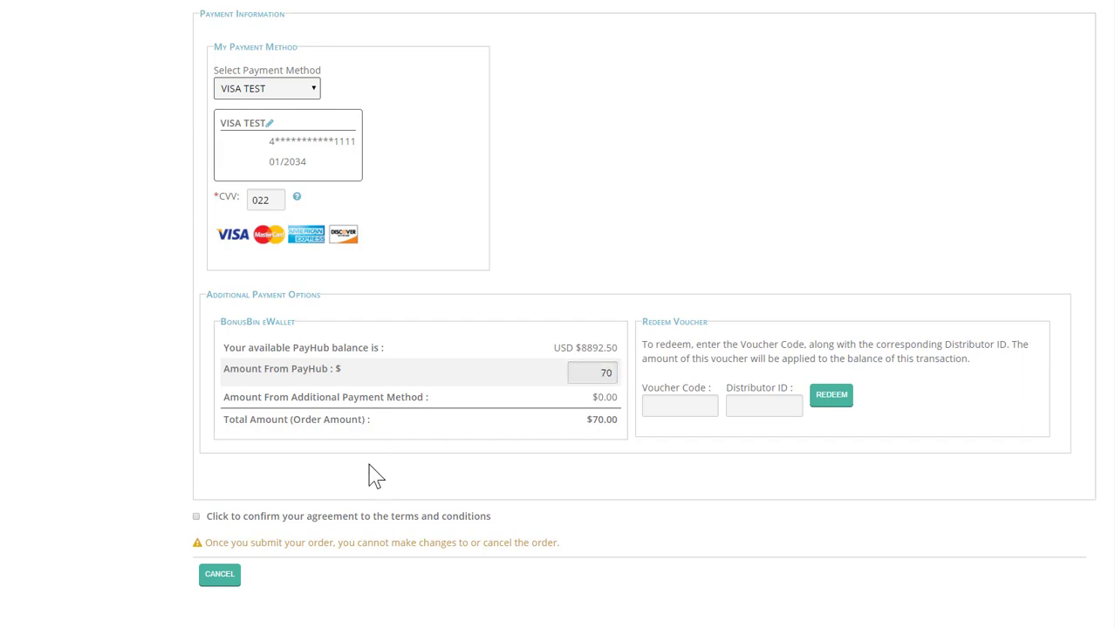
left_click(197, 518)
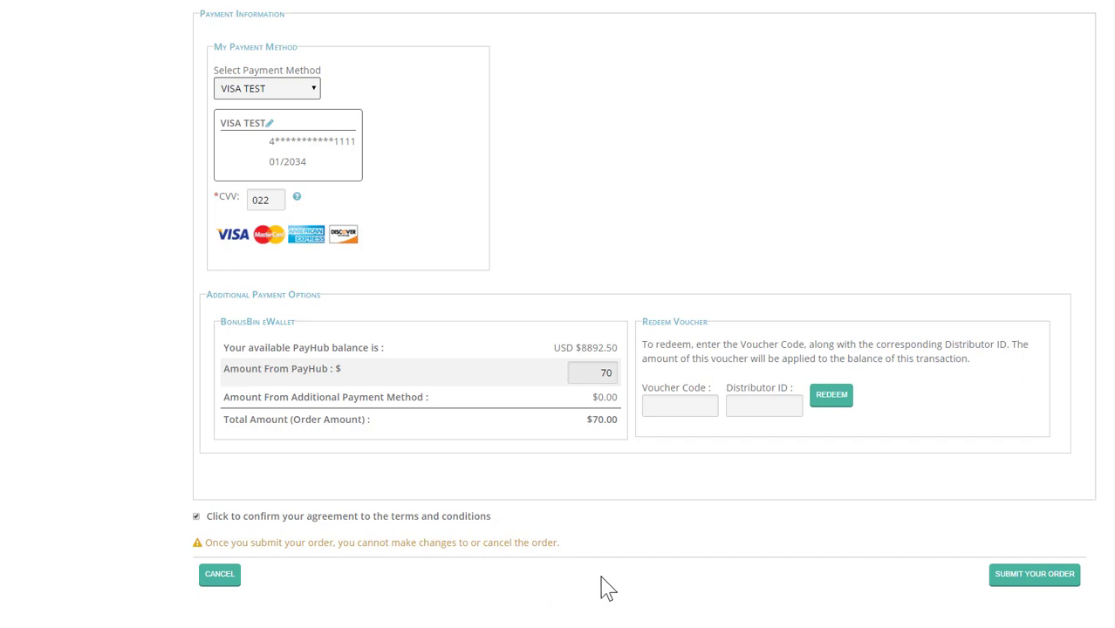
left_click(1012, 575)
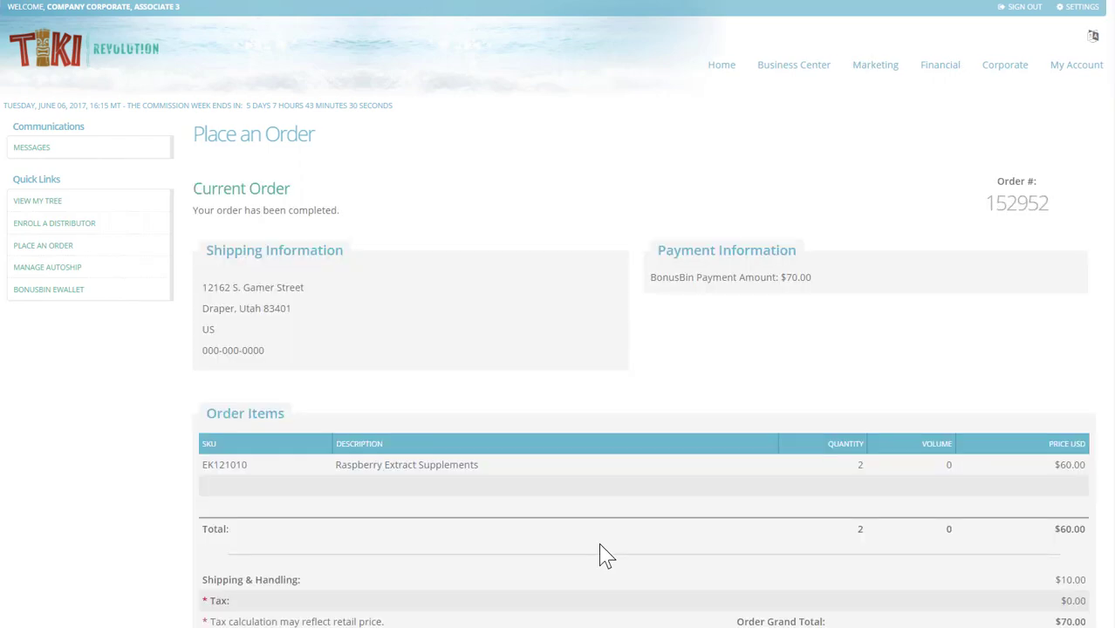
- Review the order confirmation and highlight the new Order # value
scroll(599, 555, "down", 2)
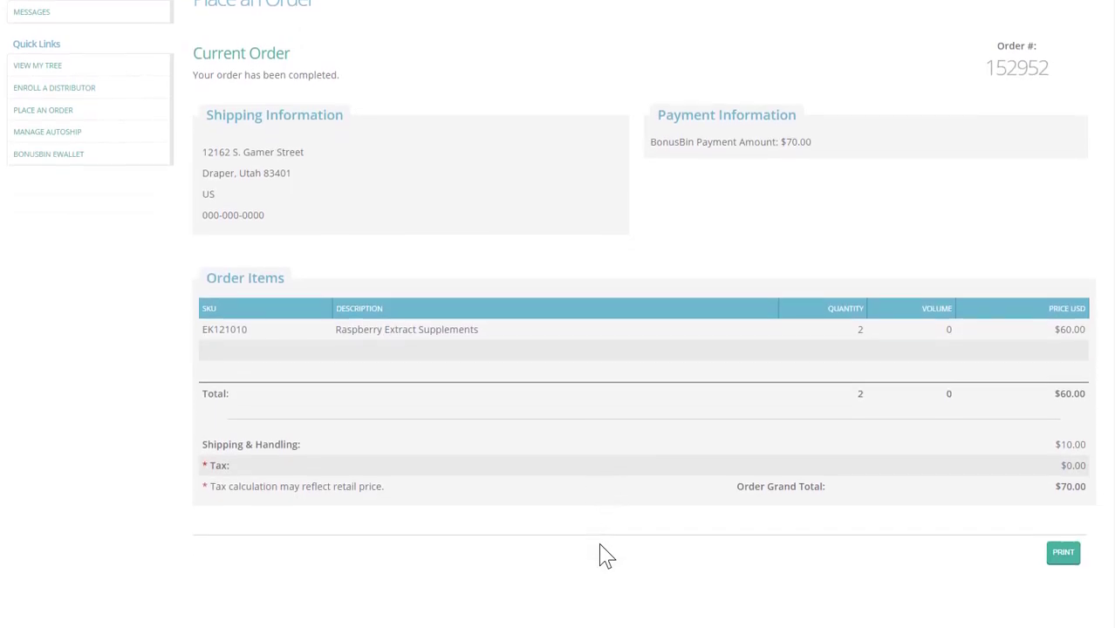
scroll(598, 555, "up", 2)
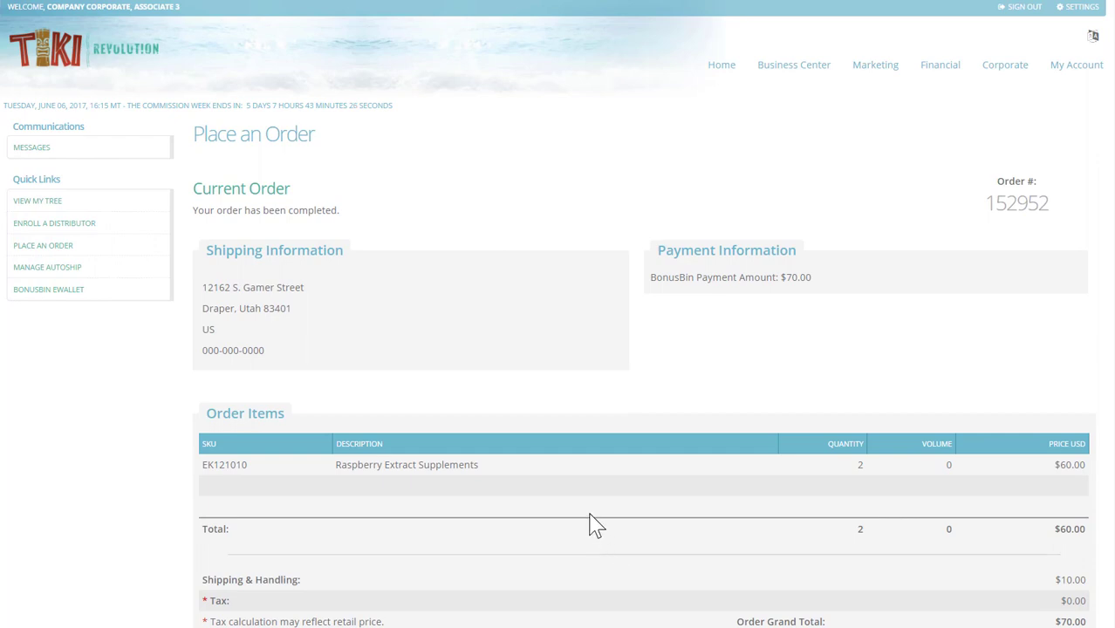
left_click_drag(986, 203, 1060, 203)
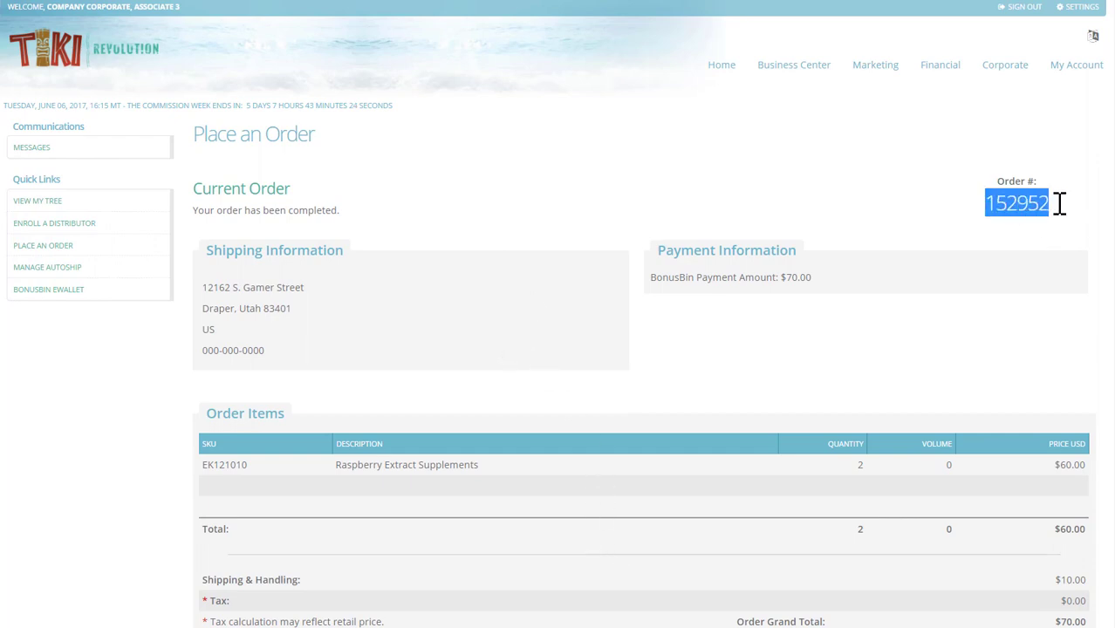
scroll(398, 343, "down", 2)
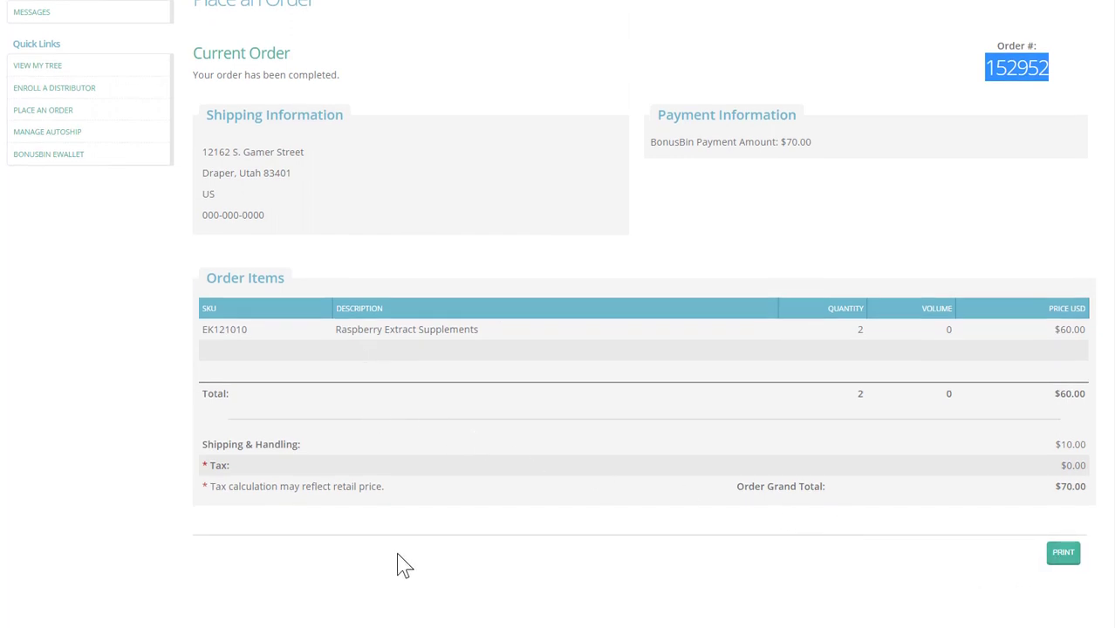
scroll(74, 490, "up", 2)
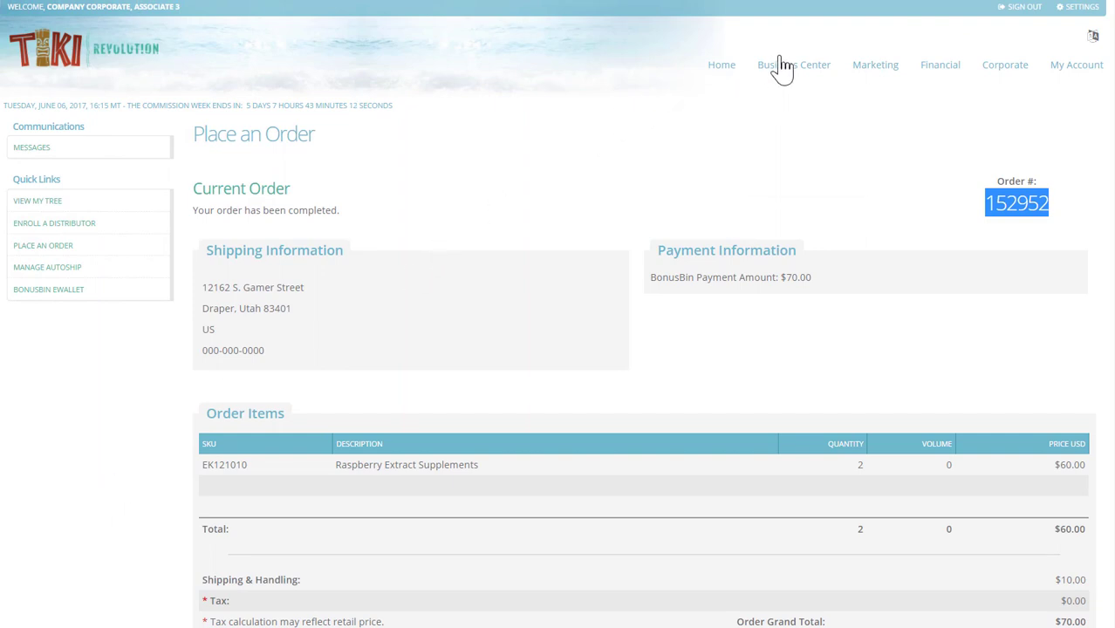
- Go to Order History via the Business Center > Ordering menu
mouse_move(781, 66)
mouse_move(775, 122)
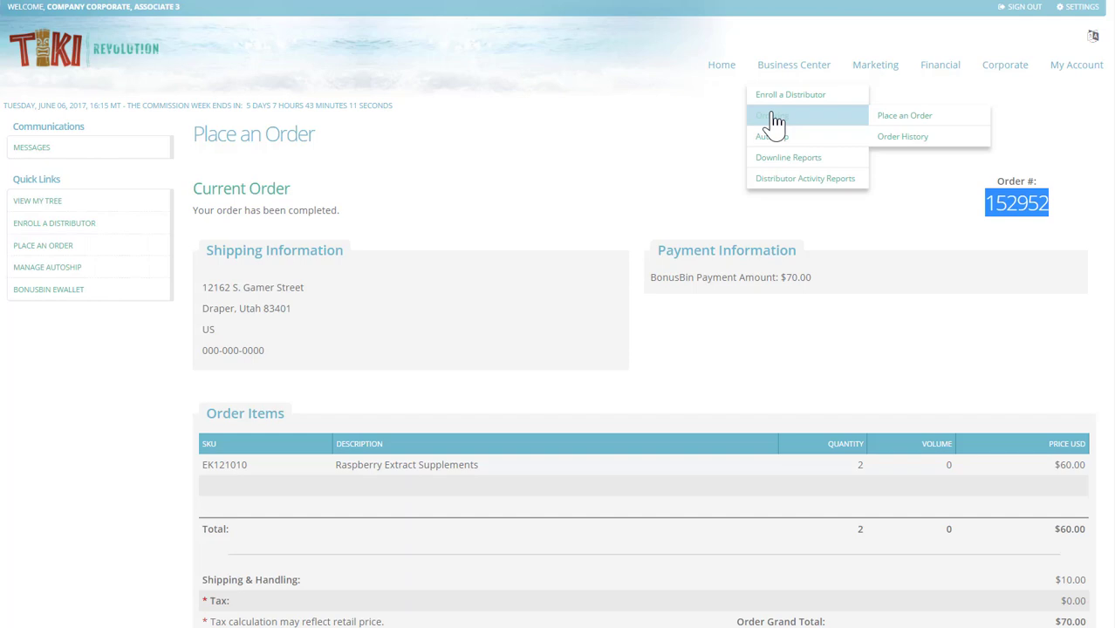
left_click(899, 138)
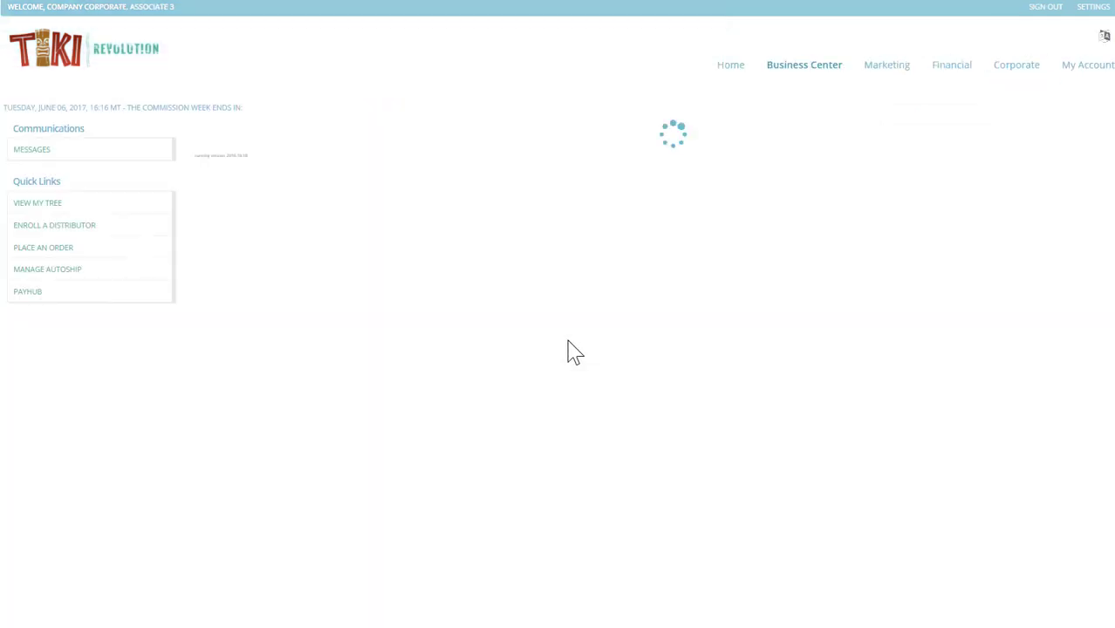